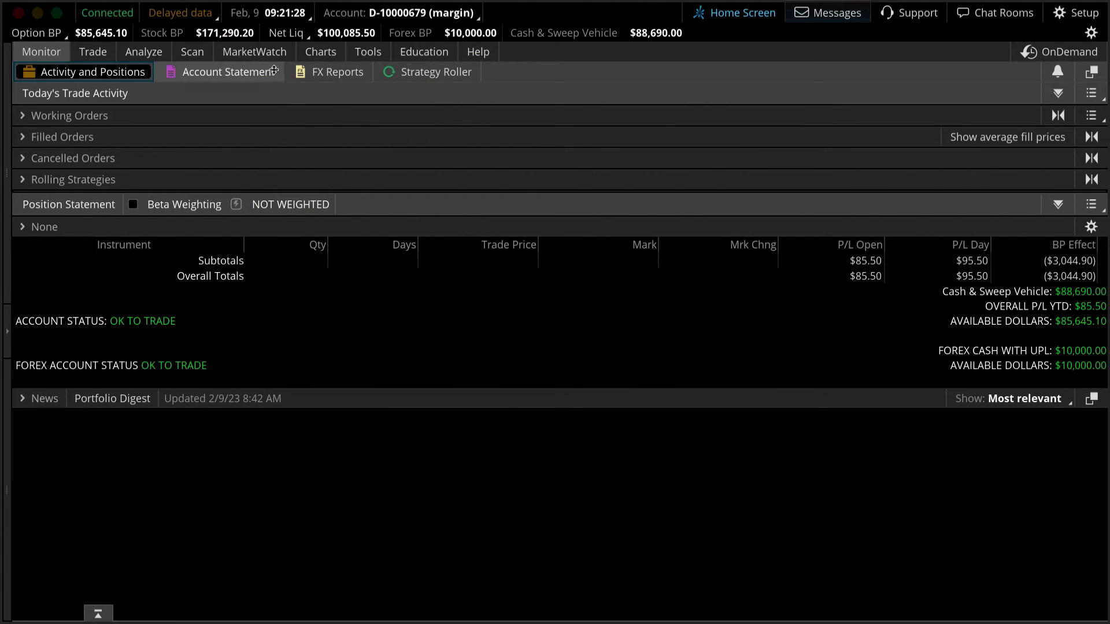
# Open the MarketWatch Calendar showing all February 2023 events
pyautogui.click(270, 56)
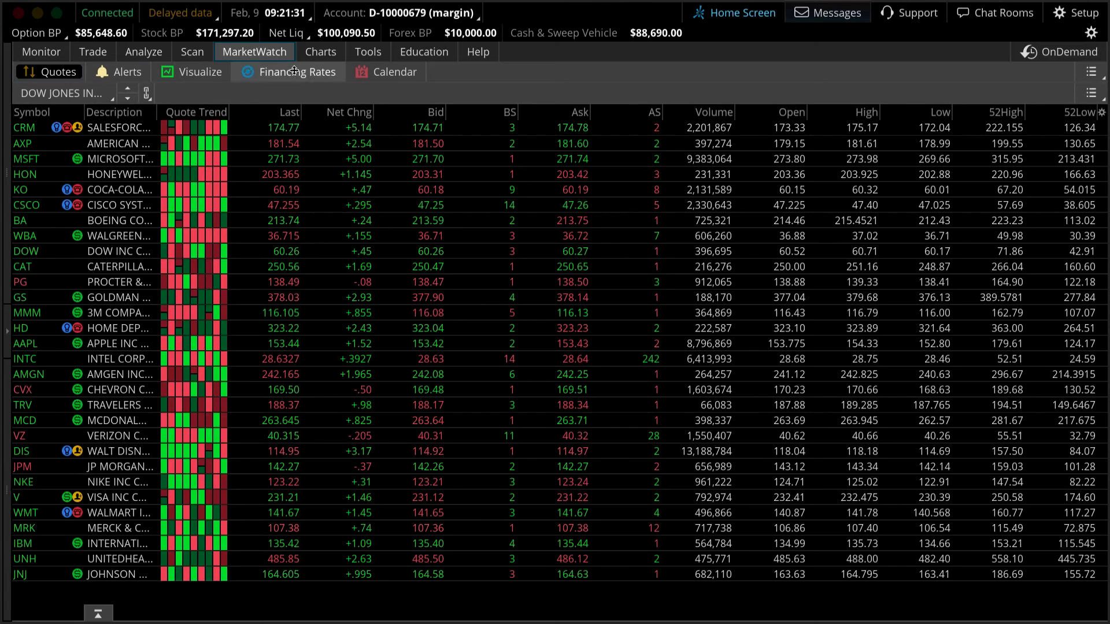
pyautogui.click(419, 76)
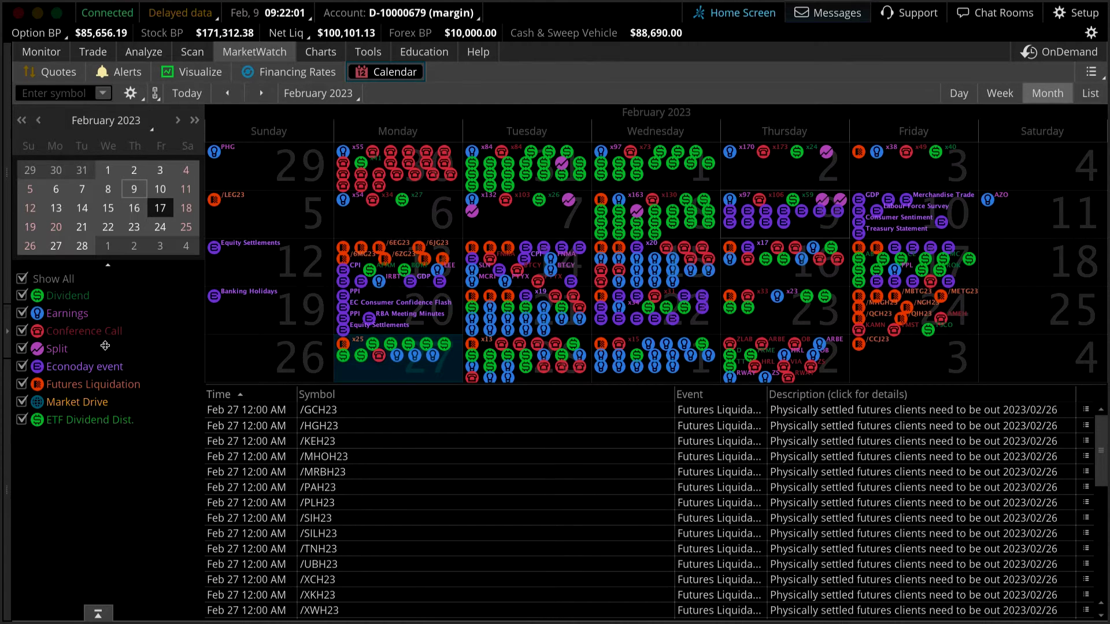
# Toggle event types, then leave only Dividend checked after clearing Show All
pyautogui.click(21, 331)
pyautogui.click(21, 348)
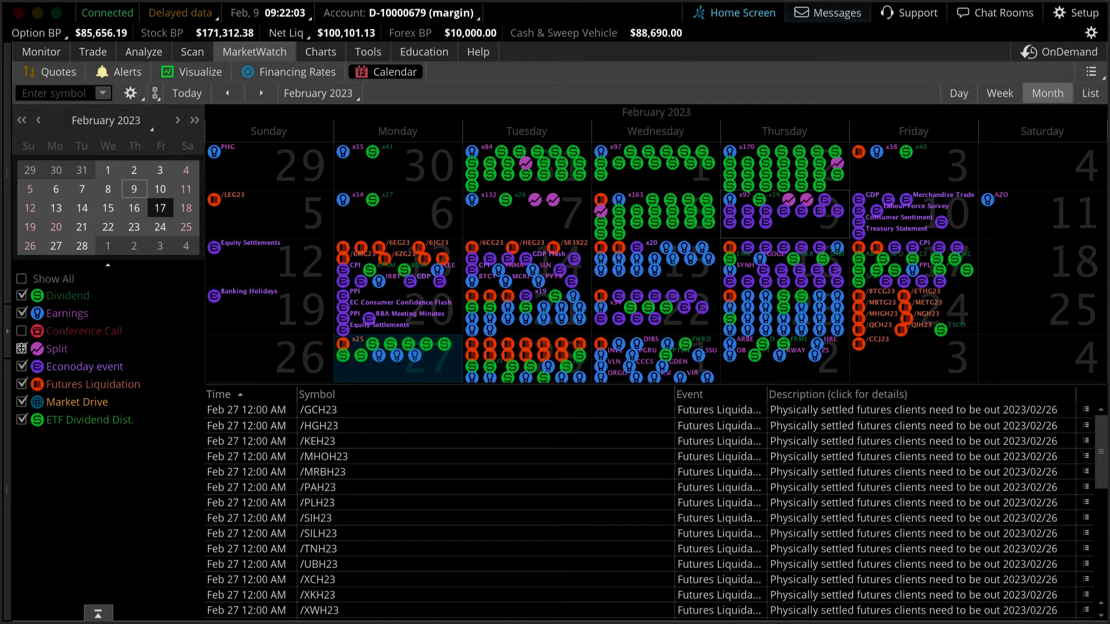
pyautogui.click(22, 367)
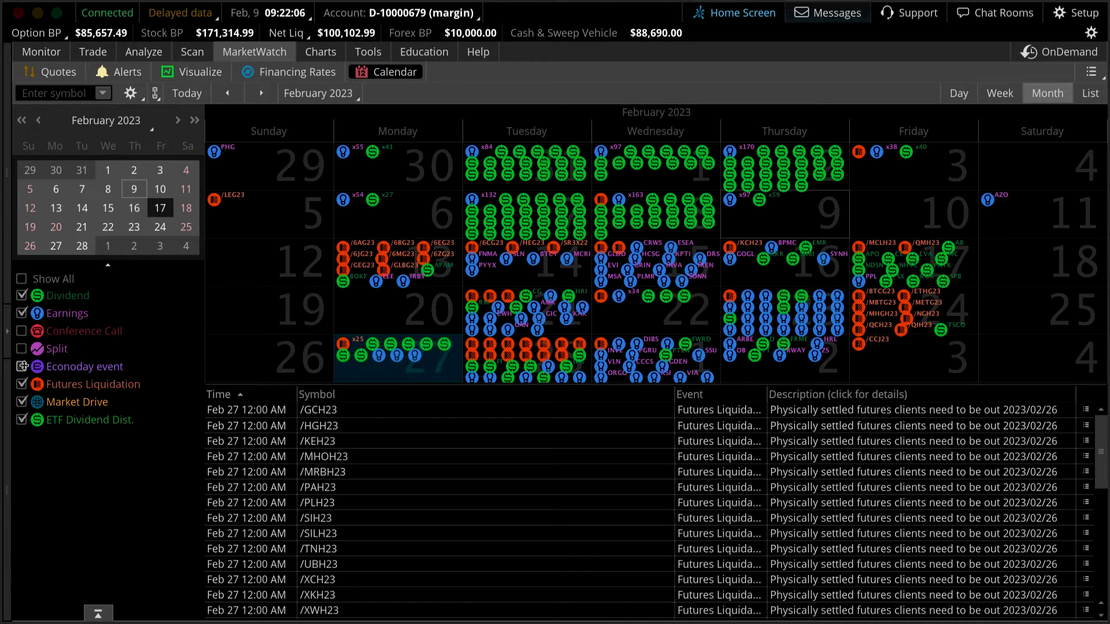
pyautogui.click(23, 367)
pyautogui.click(21, 348)
pyautogui.click(21, 330)
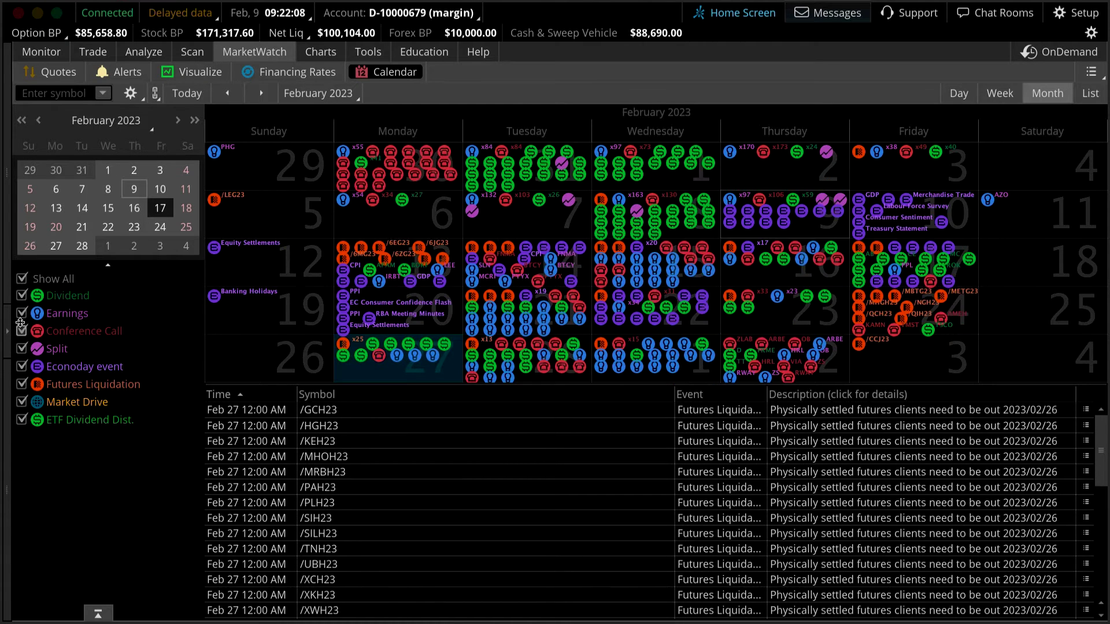
pyautogui.click(21, 279)
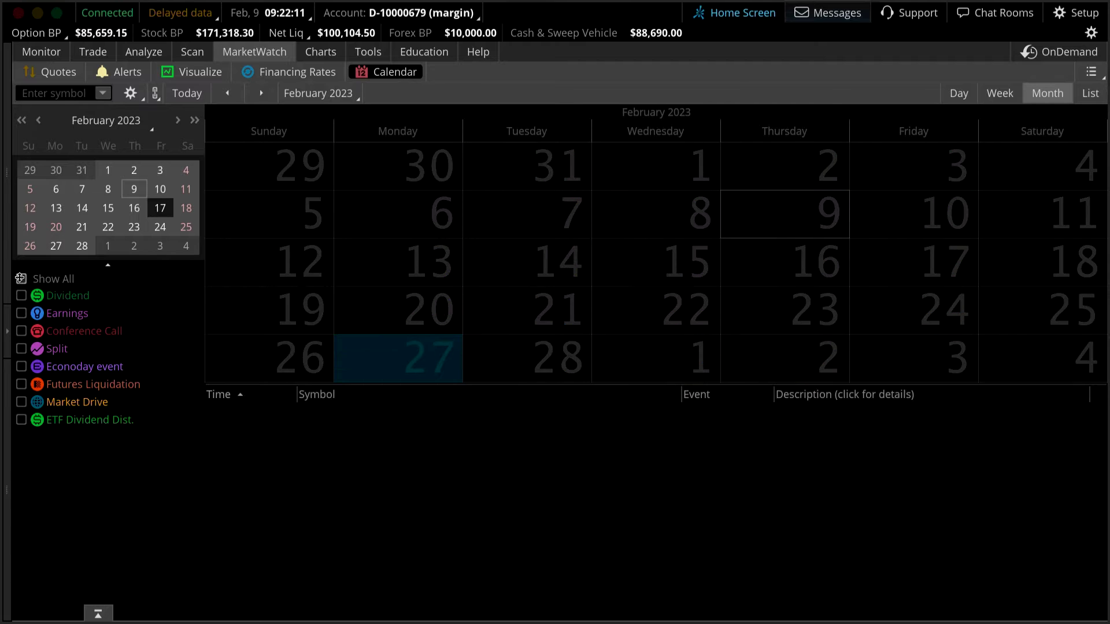
pyautogui.click(21, 295)
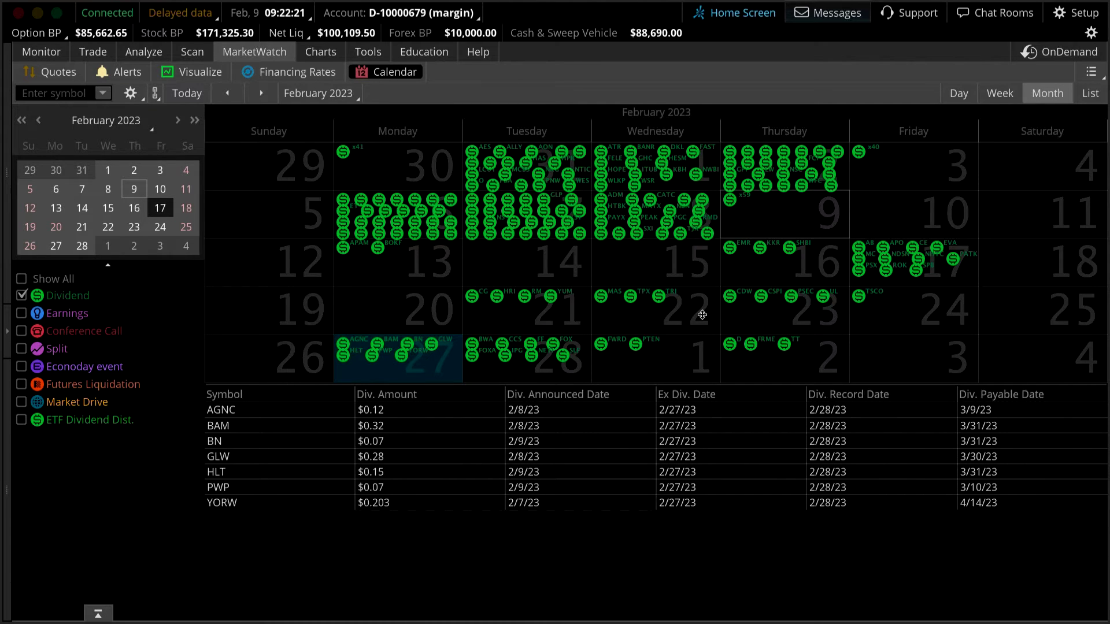
# List the February 22 dividends and view the MAS dividend details
pyautogui.click(602, 299)
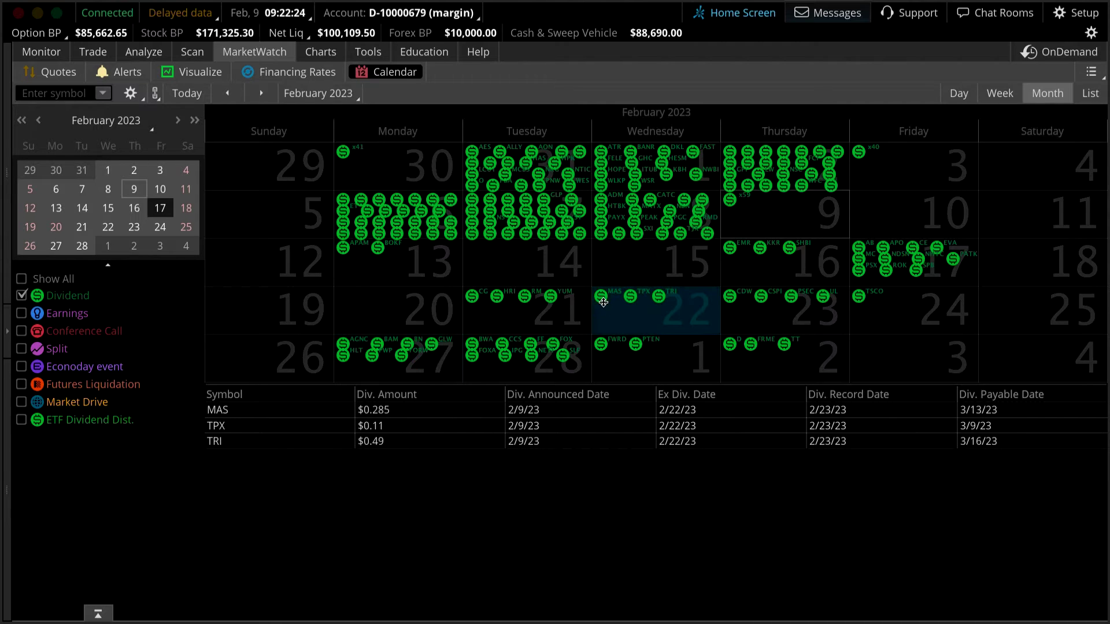
pyautogui.click(577, 412)
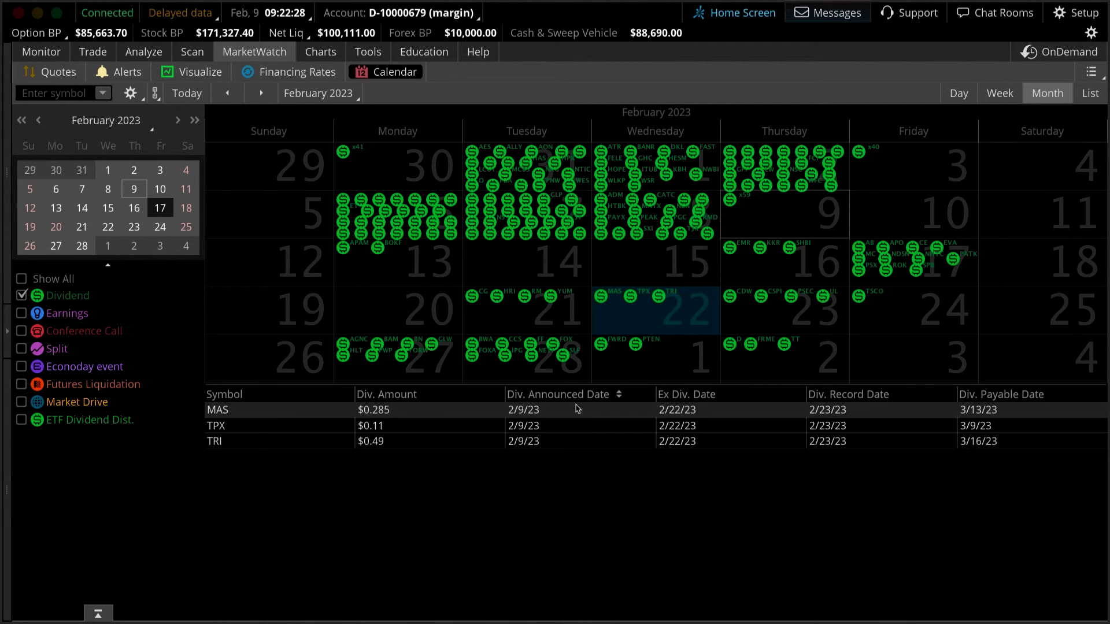
pyautogui.click(578, 410)
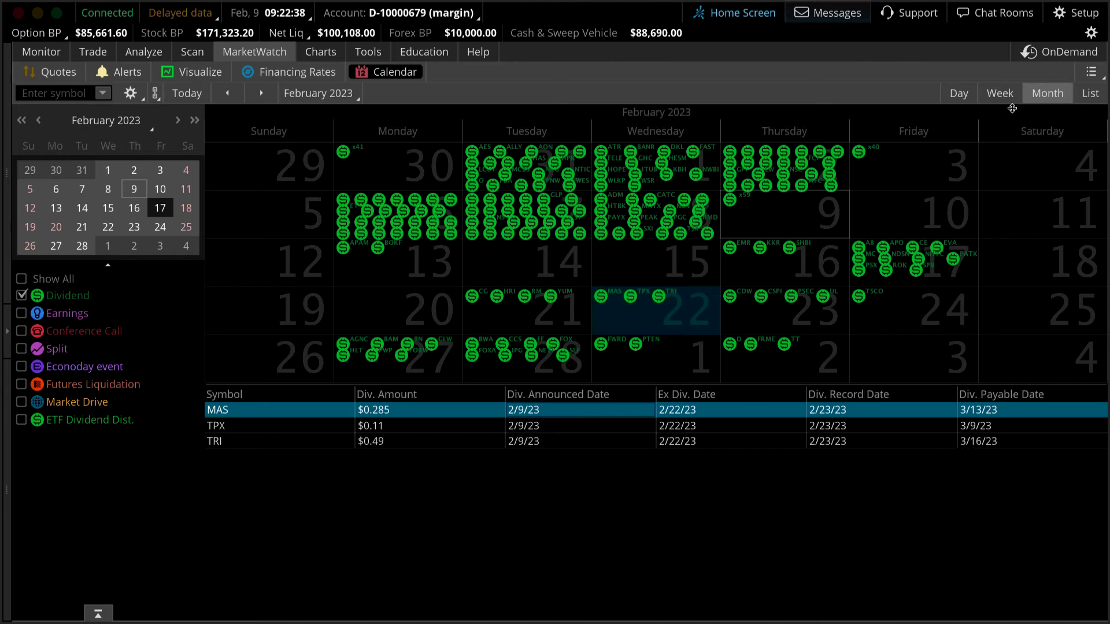
# Try the Day, Week, Month and List views, then return to Month with Show All checked
pyautogui.click(961, 93)
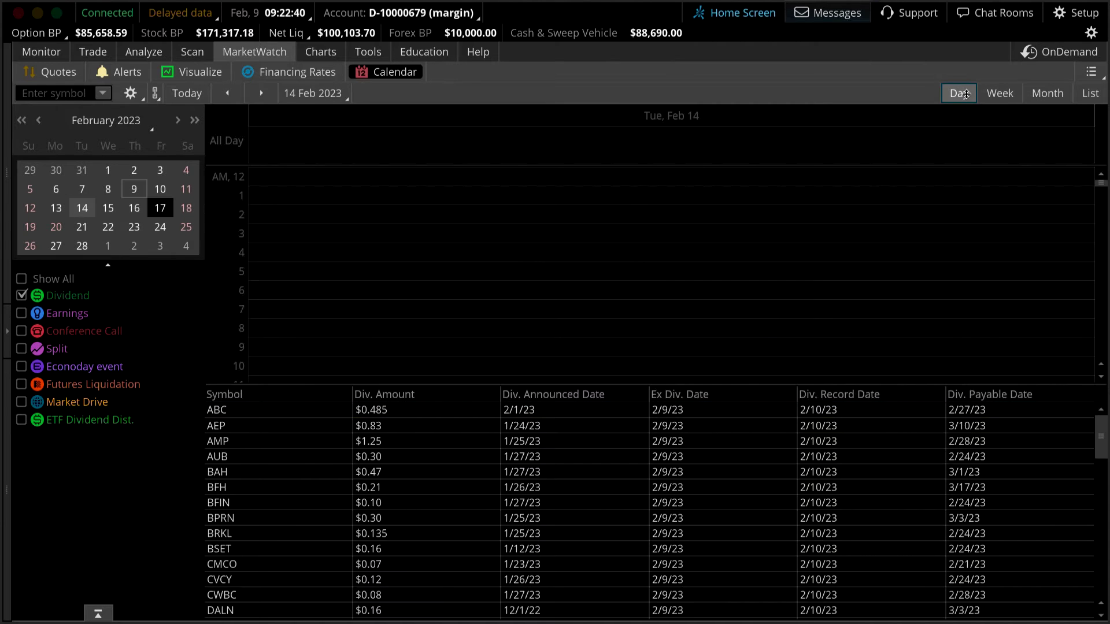
pyautogui.click(1014, 96)
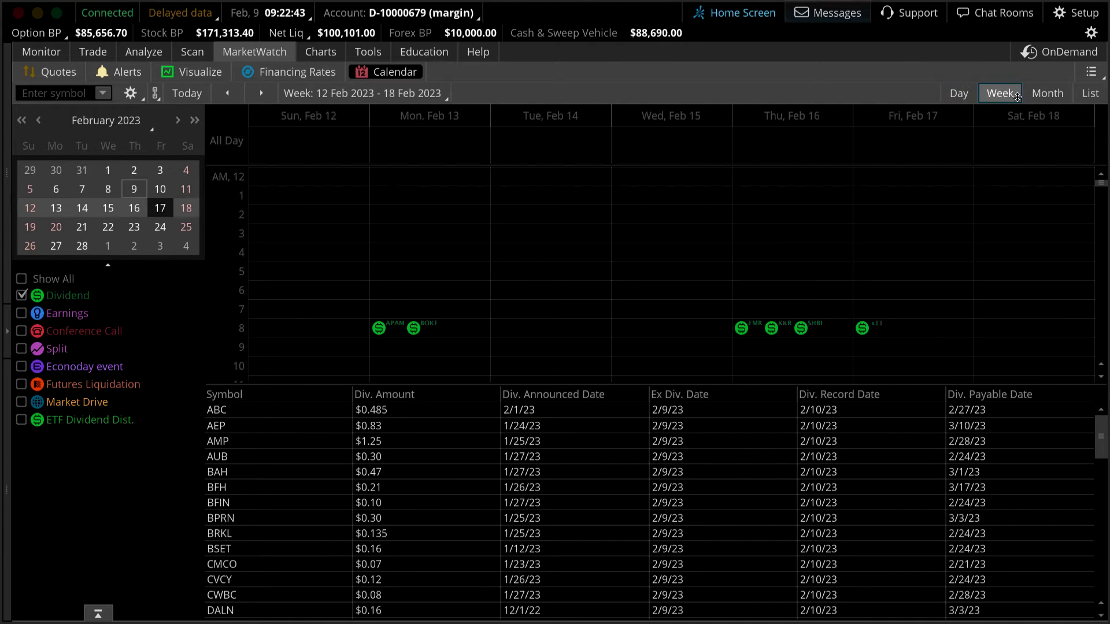
pyautogui.click(1067, 96)
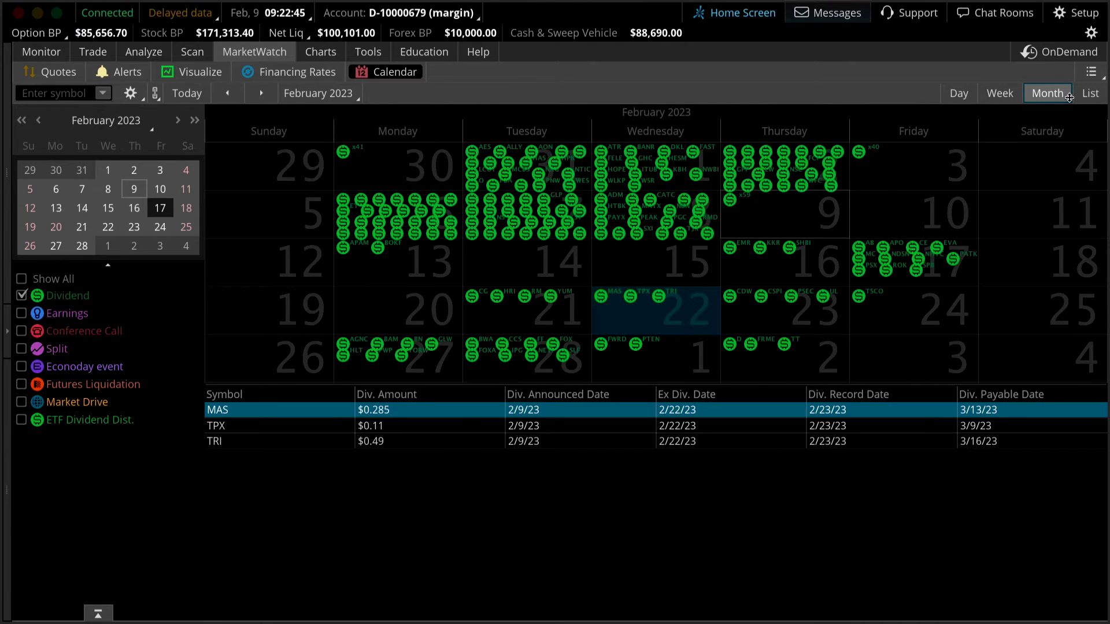
pyautogui.click(1089, 94)
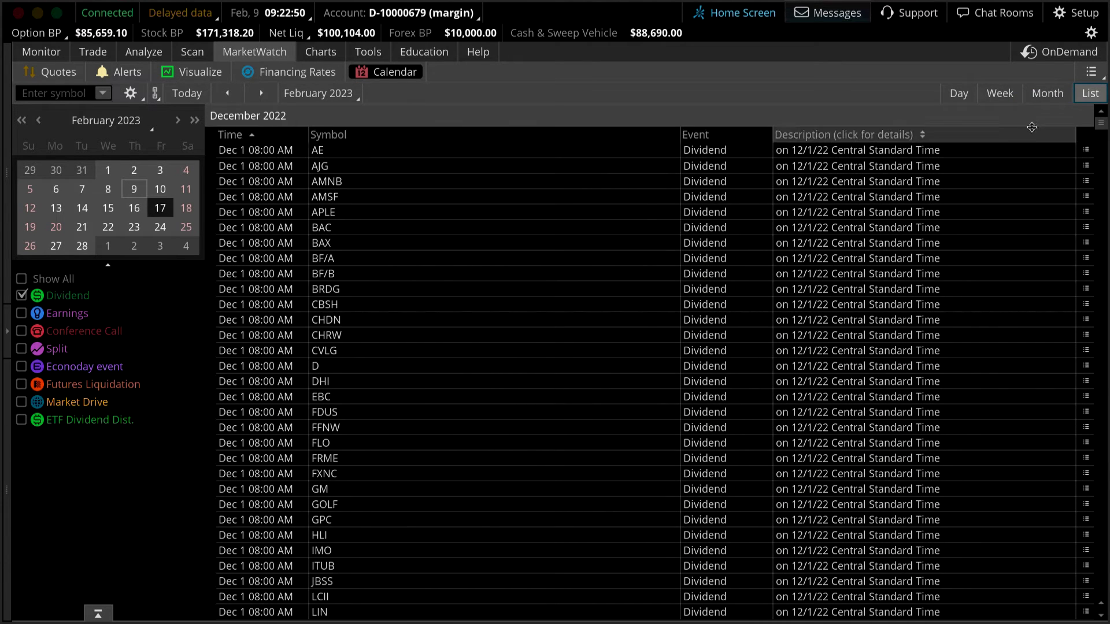
pyautogui.click(1047, 93)
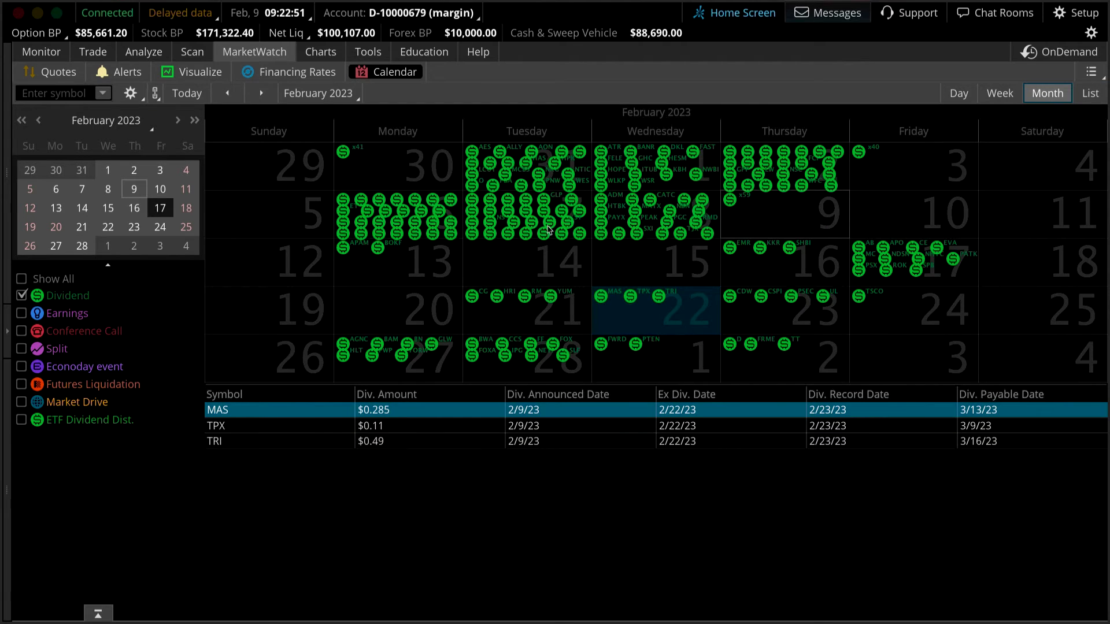
pyautogui.click(20, 278)
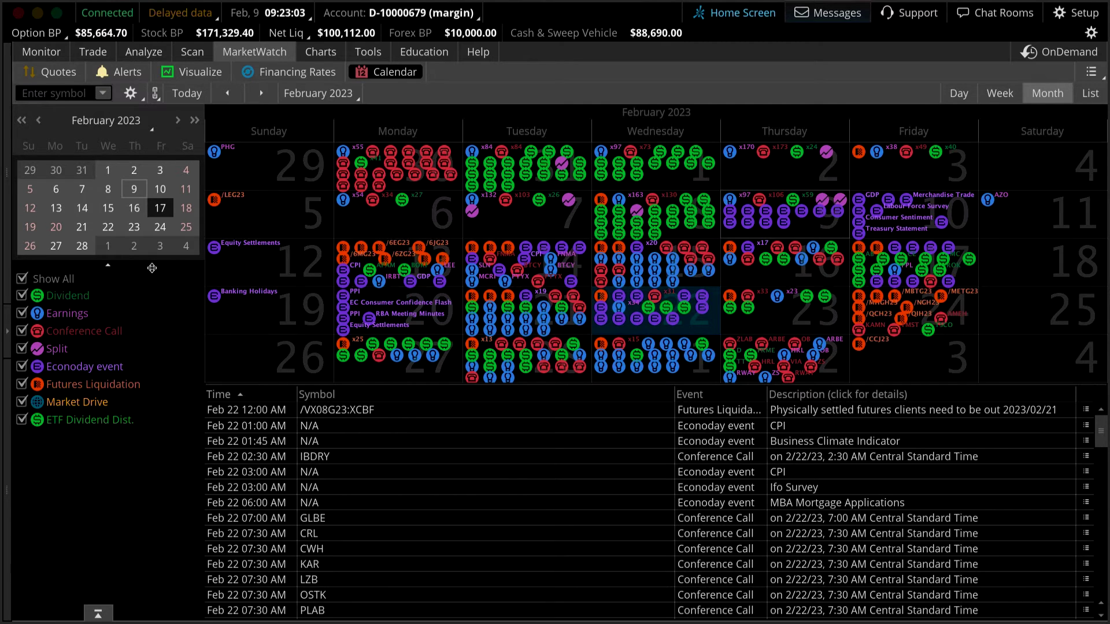
# Filter the calendar to the symbol WDAY
pyautogui.click(85, 93)
pyautogui.write('W')
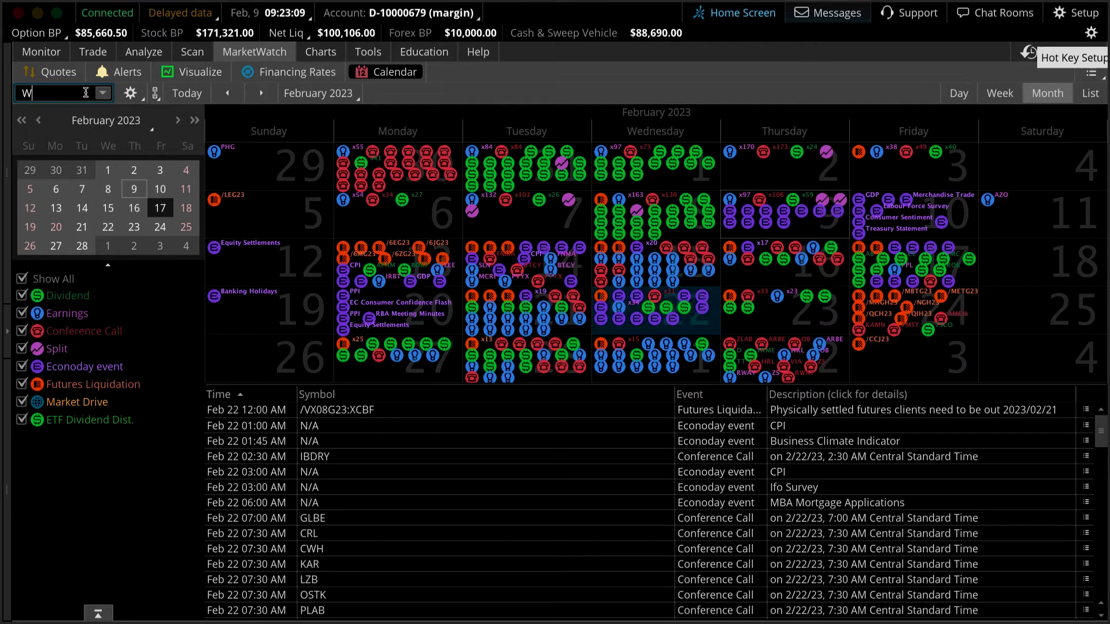
pyautogui.write('DAY')
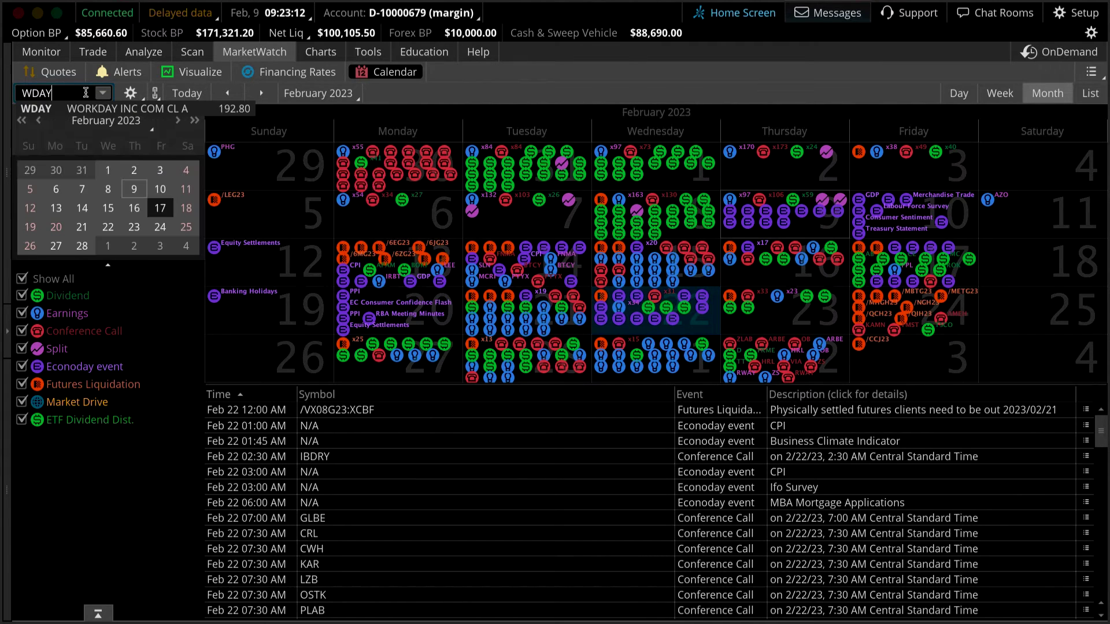
pyautogui.press('Return')
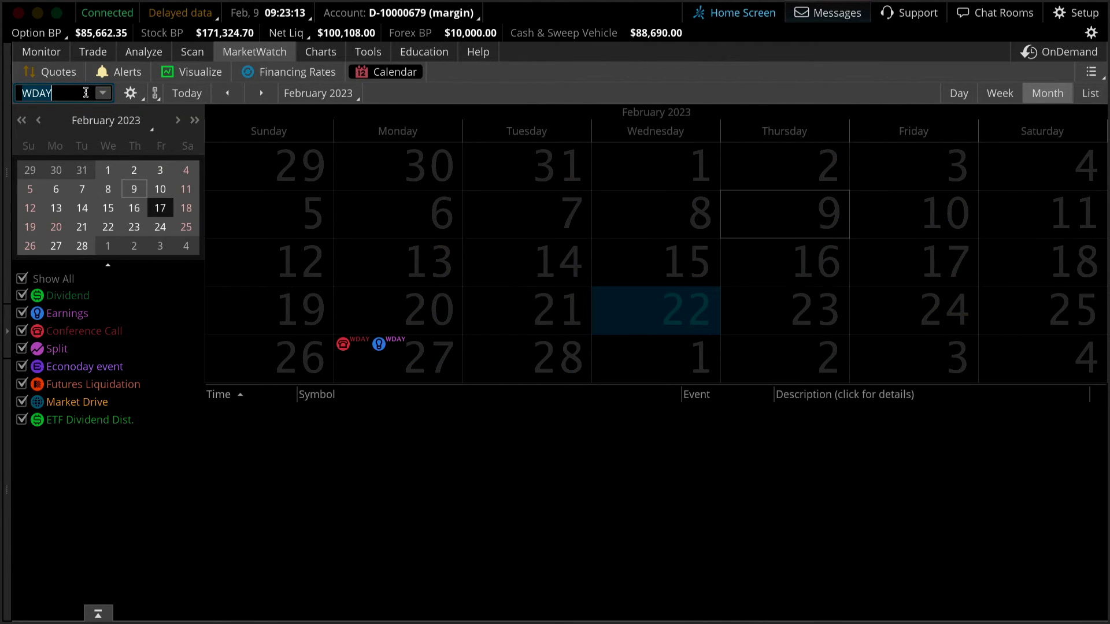
# View WDAY's Feb 27 earnings and 3:30 PM conference call details
pyautogui.click(419, 367)
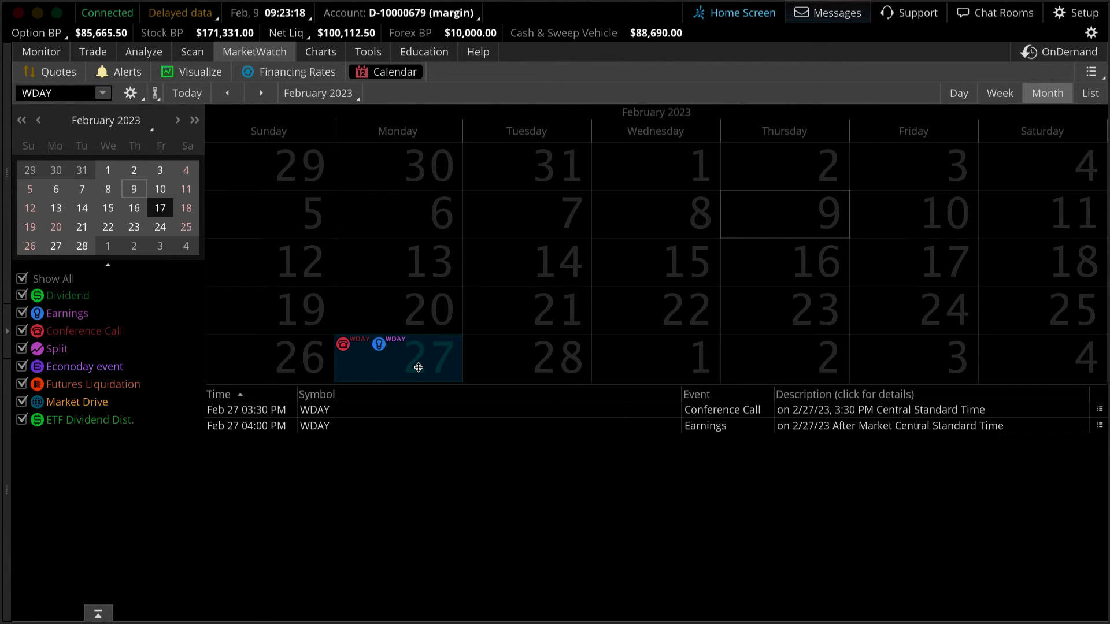
pyautogui.click(557, 430)
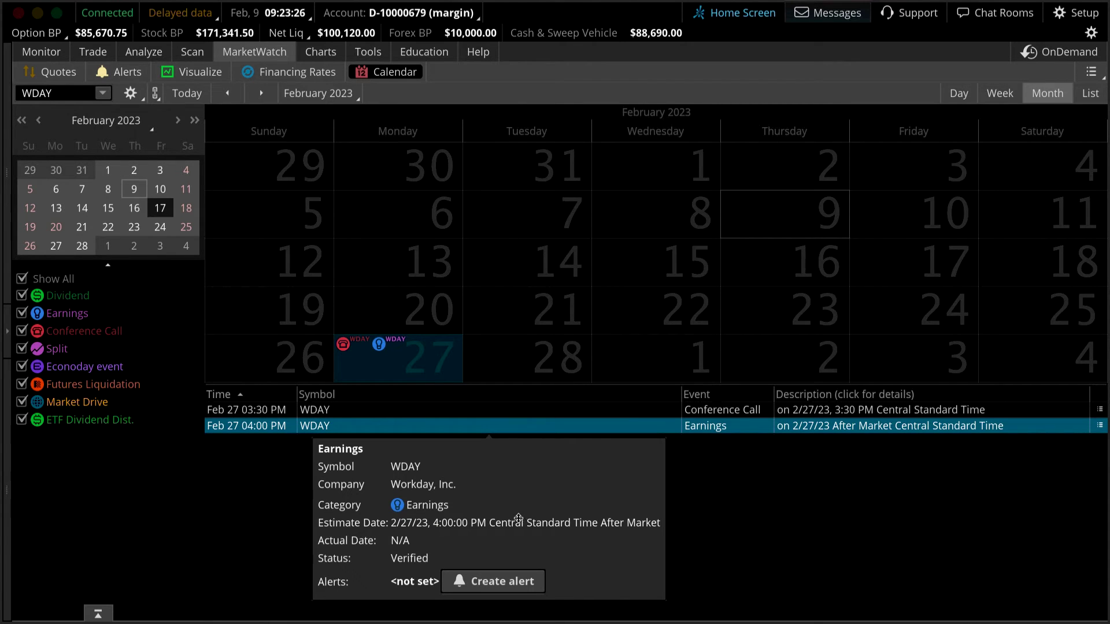
pyautogui.click(559, 412)
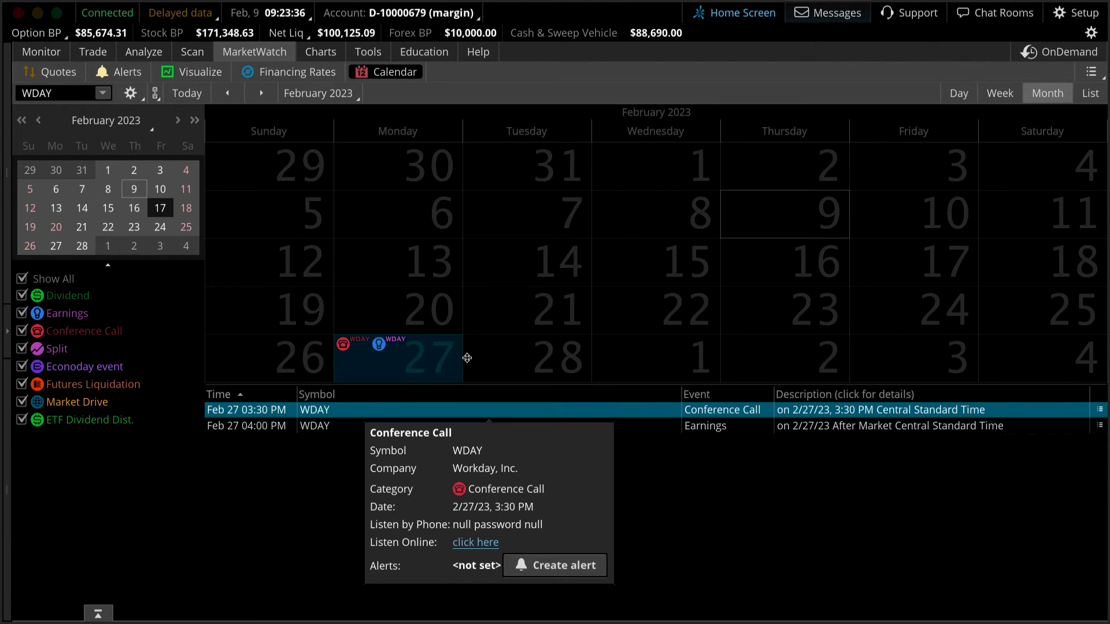
pyautogui.click(131, 93)
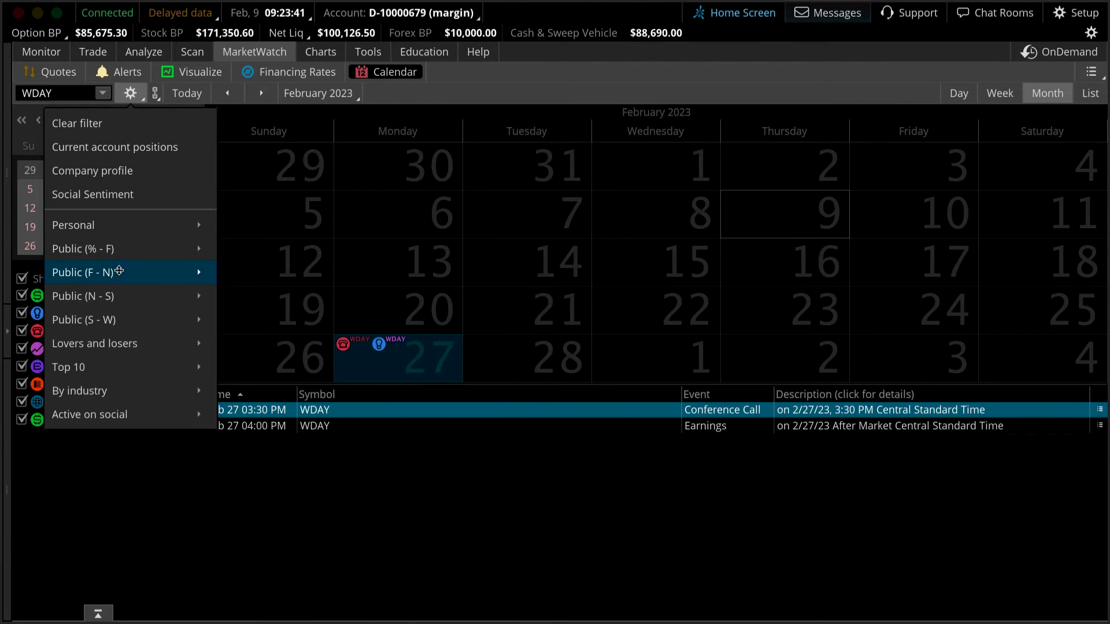
# Filter the calendar to the NASDAQ 100 list under Public (F - N)
pyautogui.moveTo(120, 271)
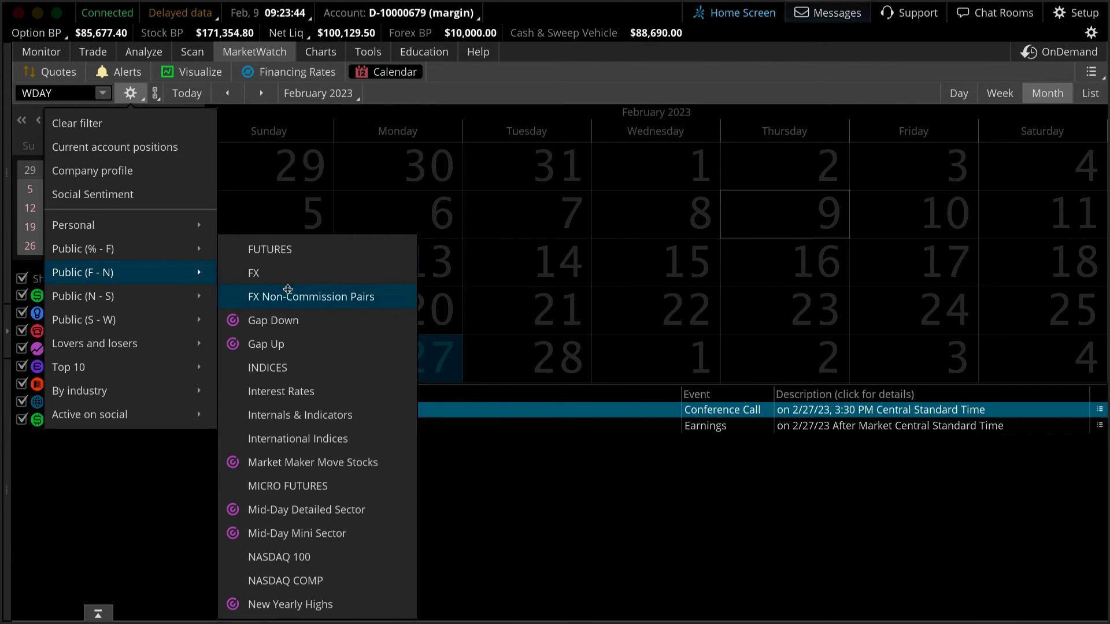
pyautogui.click(299, 556)
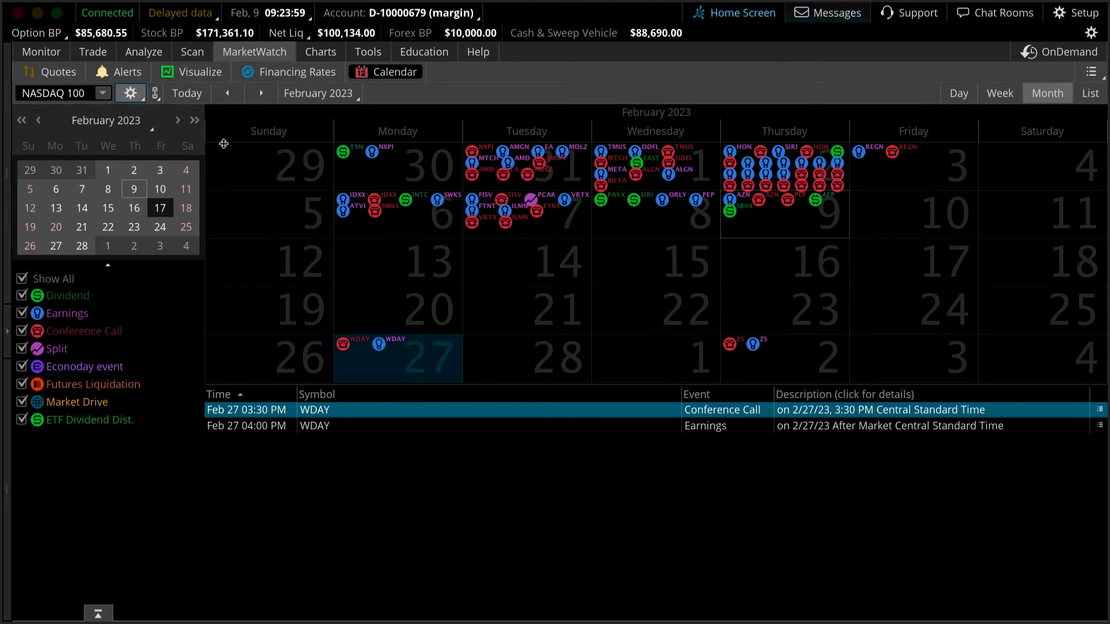
pyautogui.click(140, 97)
pyautogui.moveTo(146, 224)
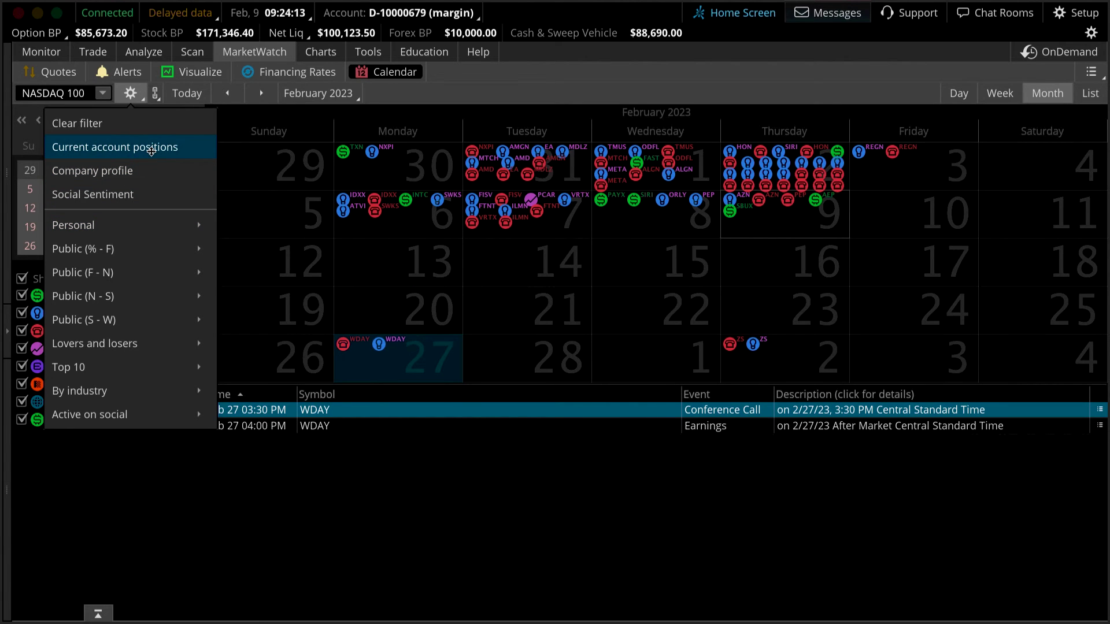
pyautogui.click(330, 536)
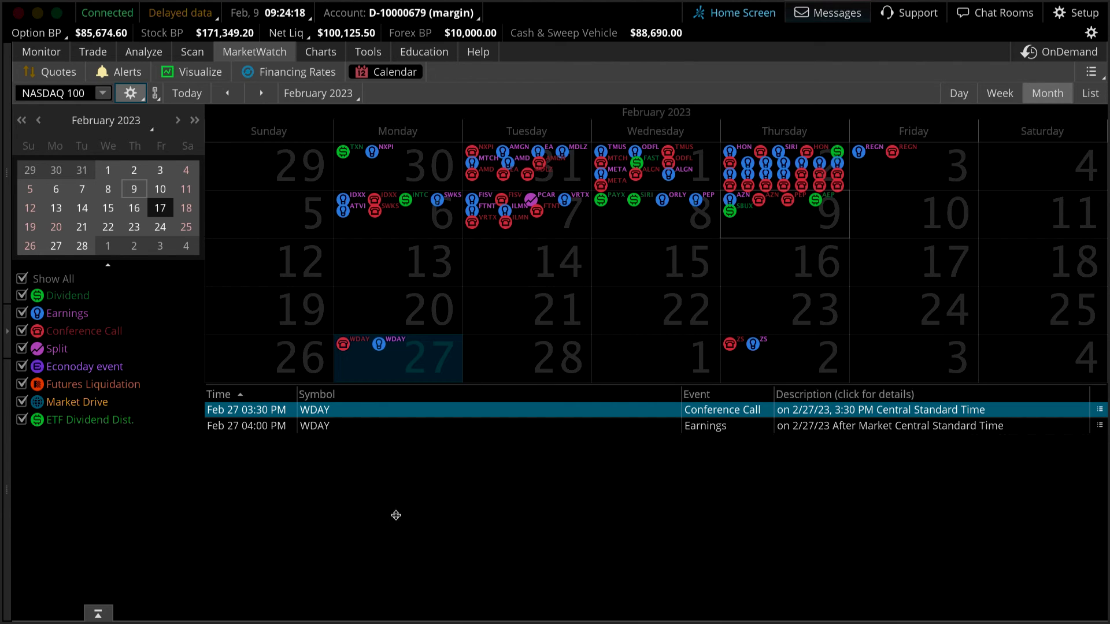
# Create an alert for WDAY's Feb 27 4:00 PM Q4 earnings event
pyautogui.rightClick(454, 428)
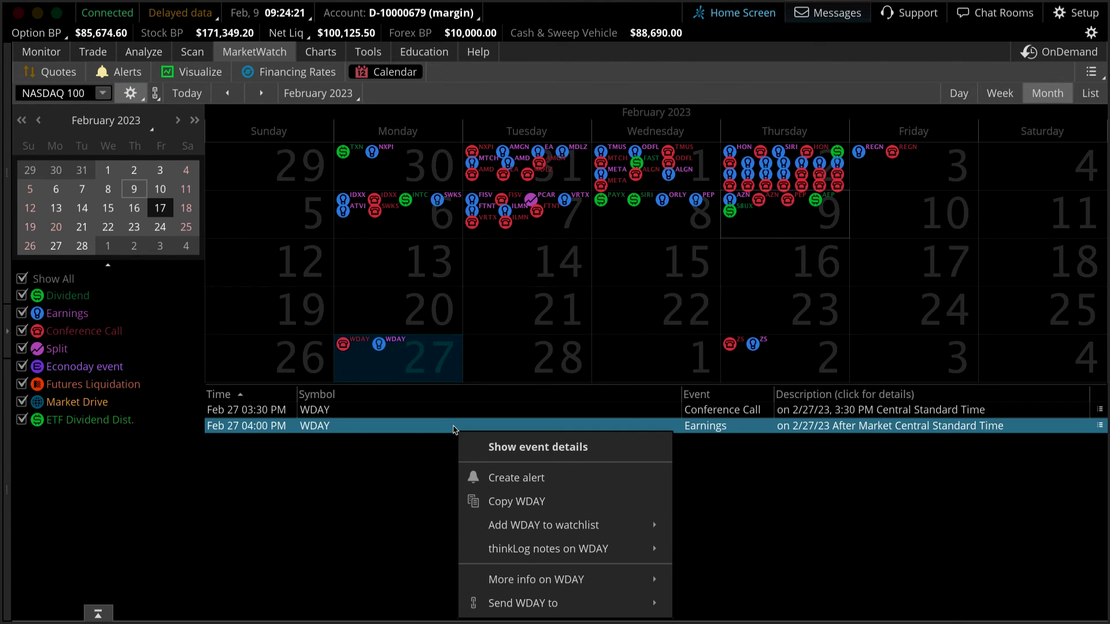
pyautogui.click(520, 477)
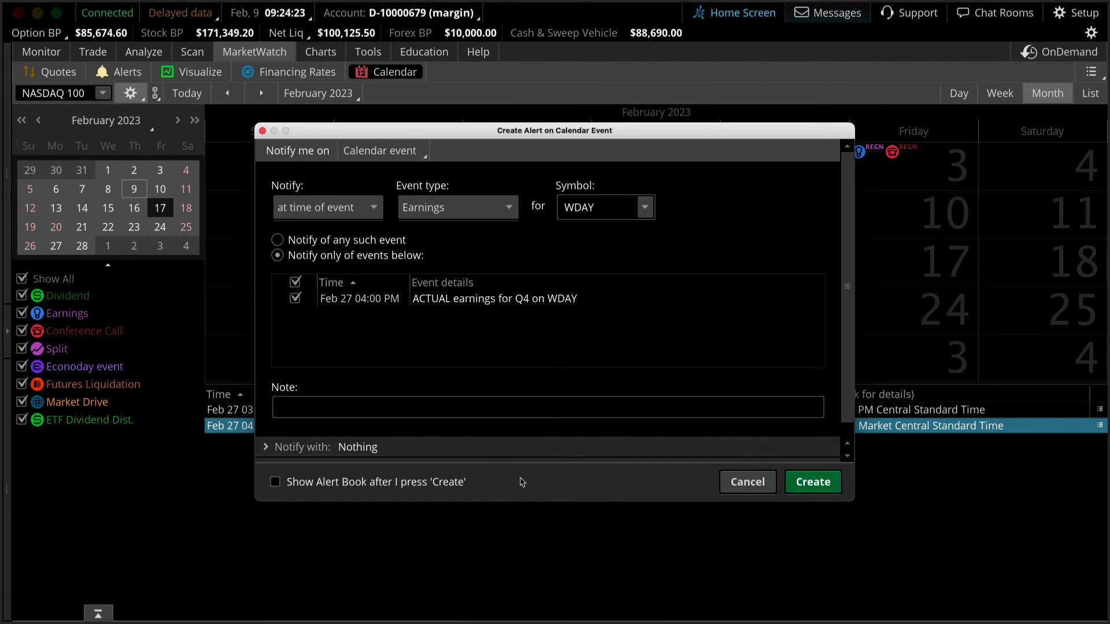